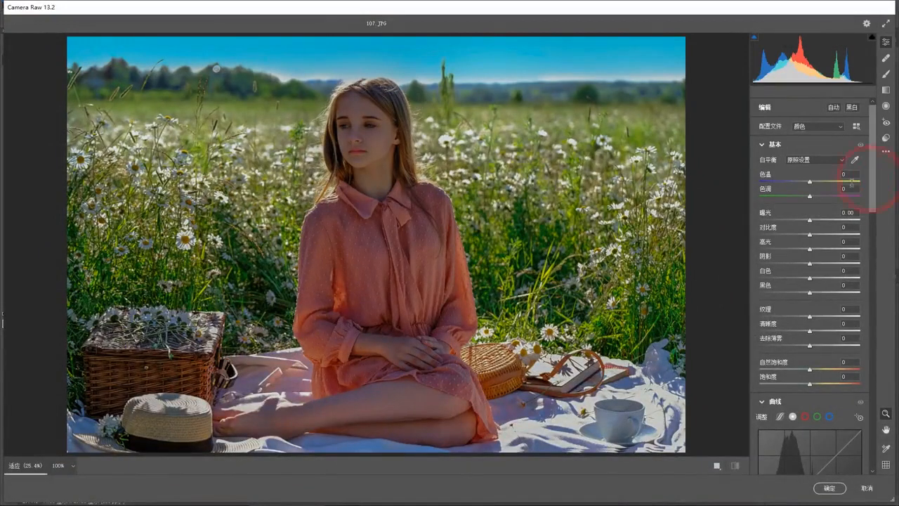
# Step: In the basic adjustments, set exposure to +1.30, dehaze to +28, clarity to -19 and shadows to +29
pyautogui.click(817, 221)
pyautogui.moveTo(817, 222); pyautogui.dragTo(822, 221)
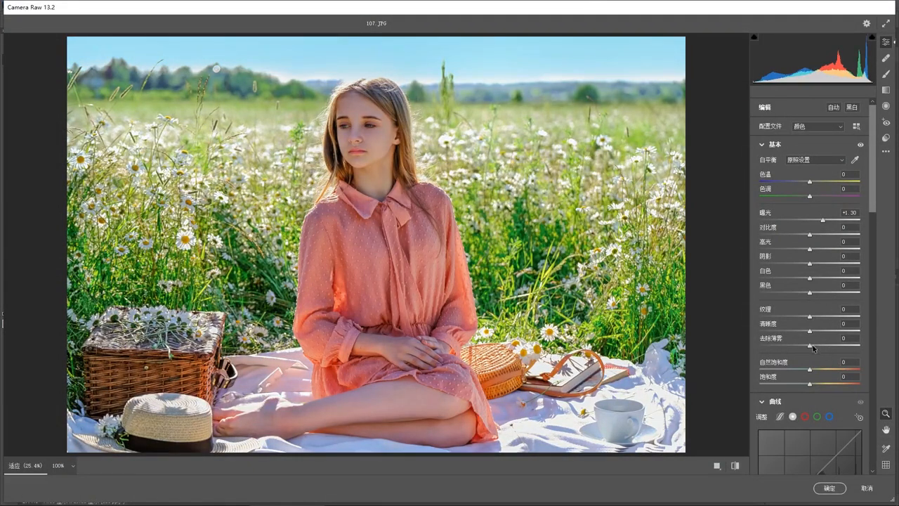
pyautogui.moveTo(810, 346); pyautogui.dragTo(824, 347)
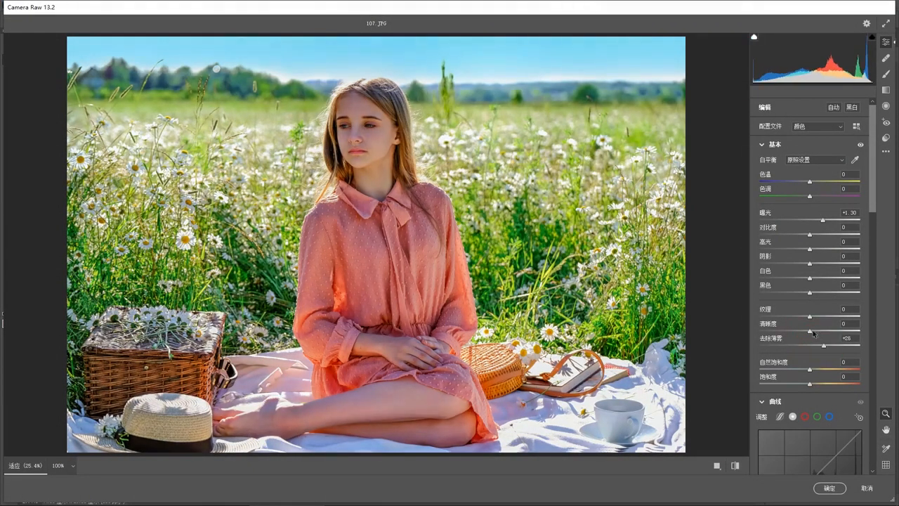
pyautogui.moveTo(796, 328); pyautogui.dragTo(792, 332)
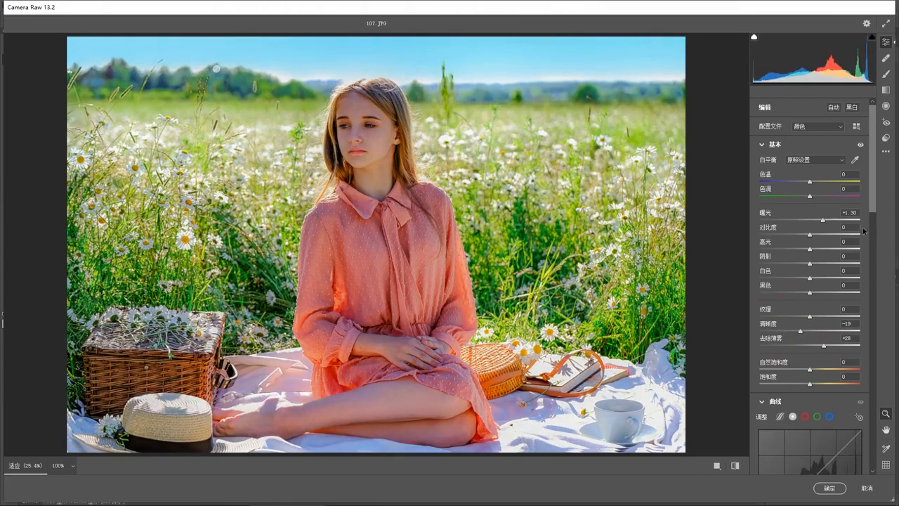
pyautogui.moveTo(807, 262); pyautogui.dragTo(823, 262)
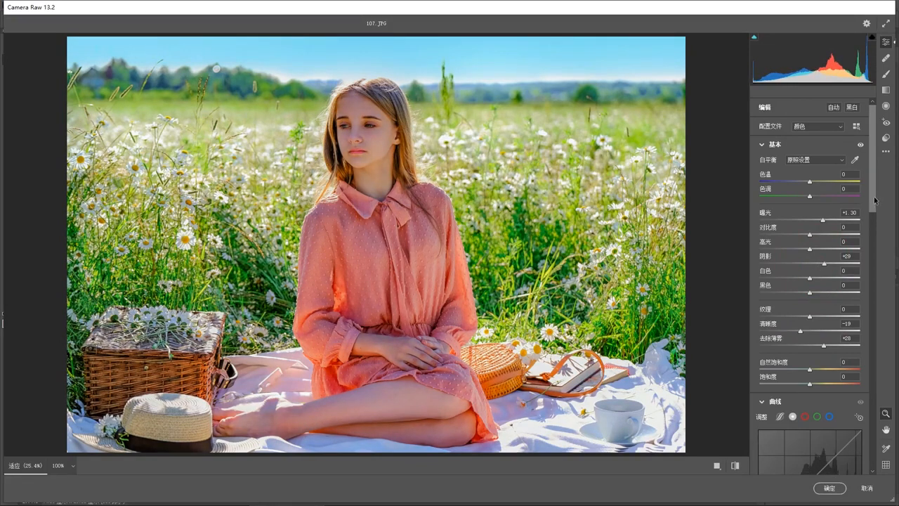
# Step: In the calibration settings, set blue primary saturation to +32, red primary saturation to -27 and red primary hue to +4
pyautogui.scroll(-3, 877, 222)
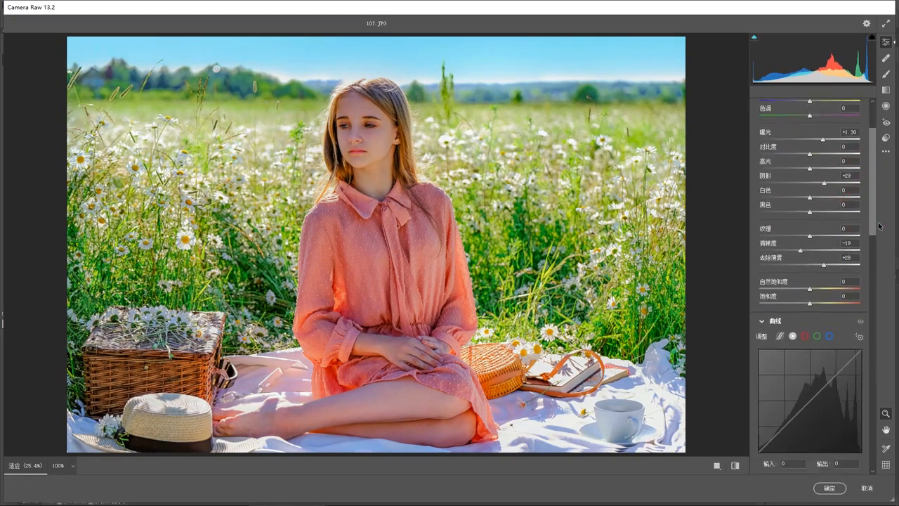
pyautogui.moveTo(878, 222); pyautogui.dragTo(877, 455)
pyautogui.moveTo(826, 467); pyautogui.dragTo(826, 467)
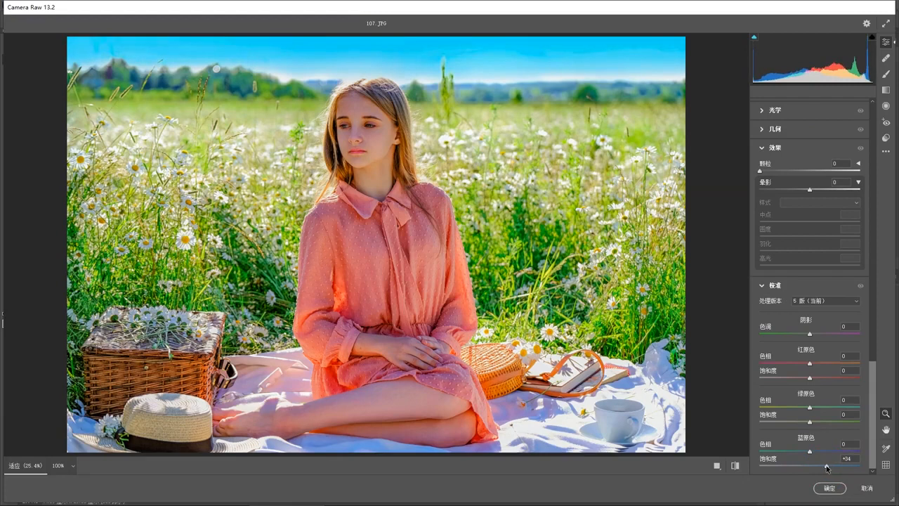
pyautogui.click(796, 377)
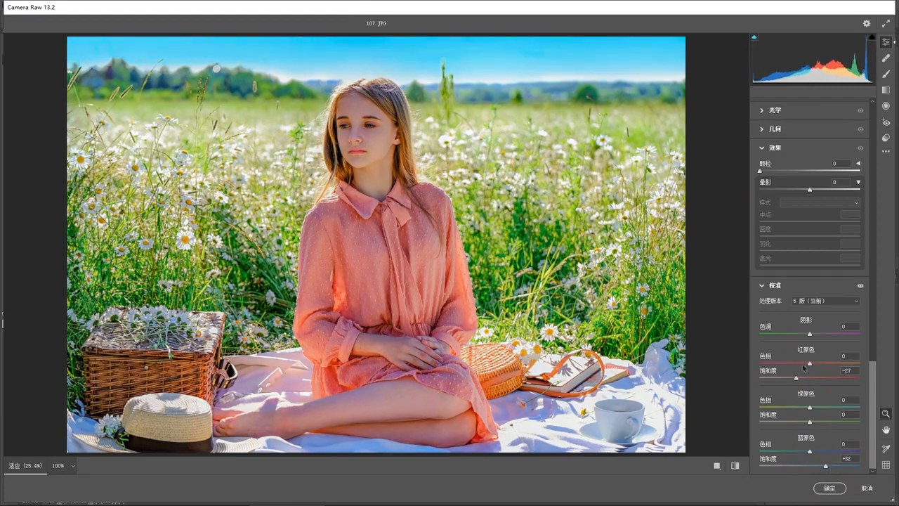
pyautogui.moveTo(811, 363); pyautogui.dragTo(812, 364)
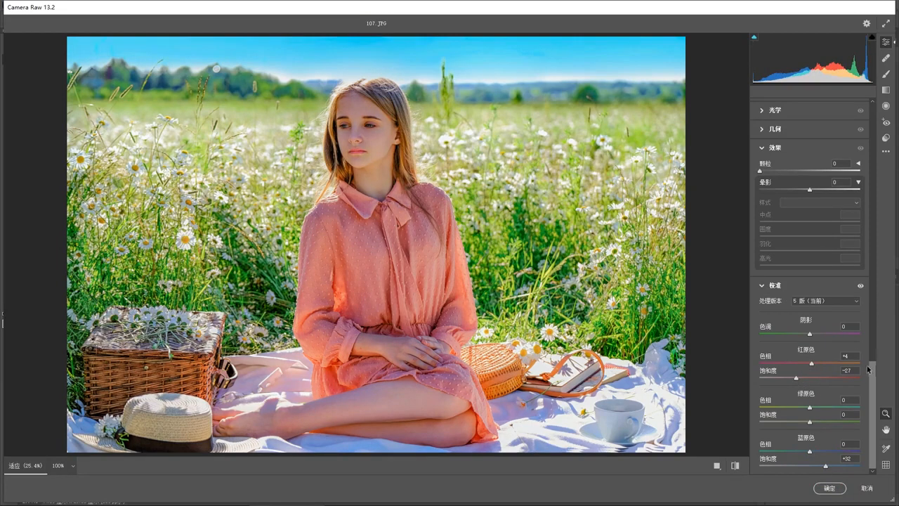
# Step: In the HSL color mixer, set the red hue to +6 and the green hue to +20
pyautogui.moveTo(871, 380); pyautogui.dragTo(855, 245)
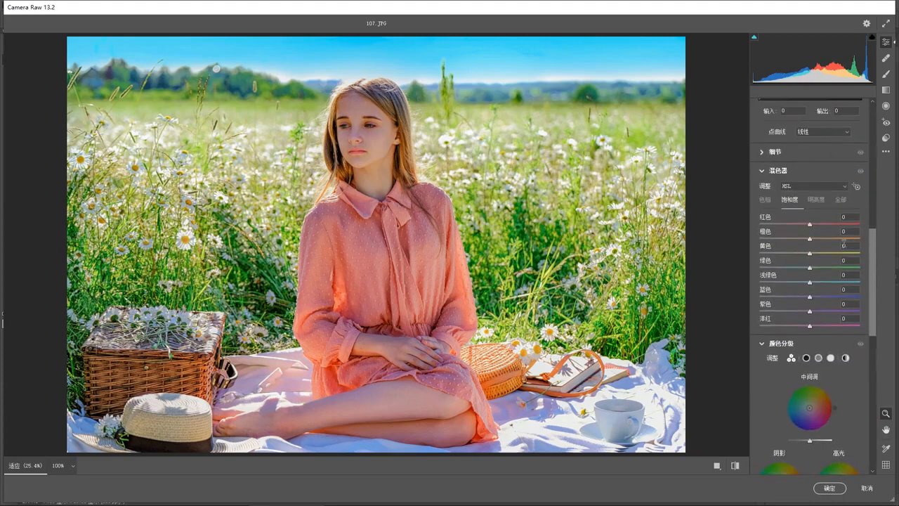
pyautogui.click(768, 200)
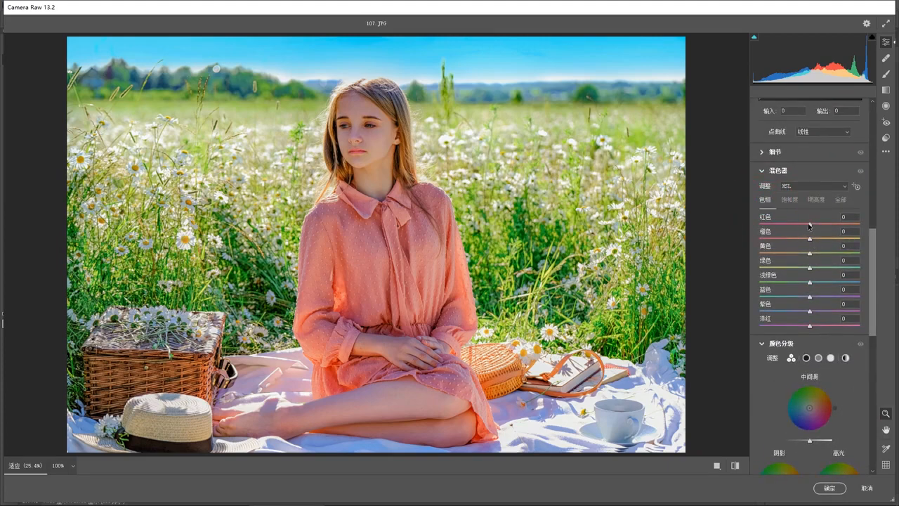
pyautogui.moveTo(809, 225); pyautogui.dragTo(811, 226)
pyautogui.moveTo(811, 268); pyautogui.dragTo(819, 268)
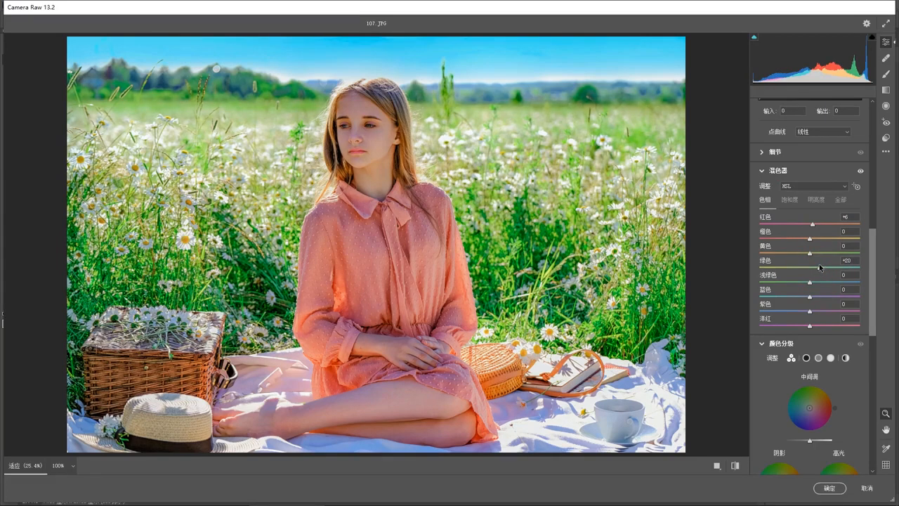
# Step: In the color mixer, set green saturation to -33, green luminance to +6, orange luminance to +11 and orange saturation to -8
pyautogui.click(791, 205)
pyautogui.moveTo(809, 268); pyautogui.dragTo(796, 269)
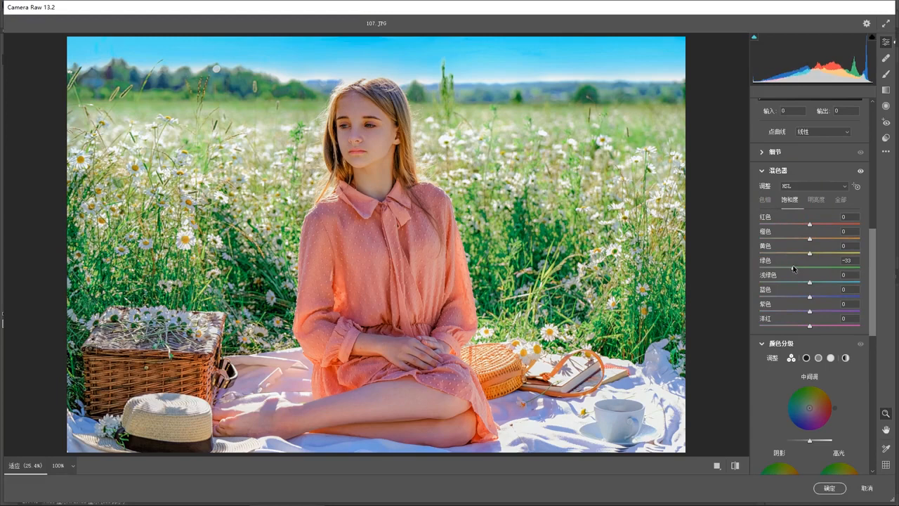
pyautogui.click(815, 200)
pyautogui.click(815, 268)
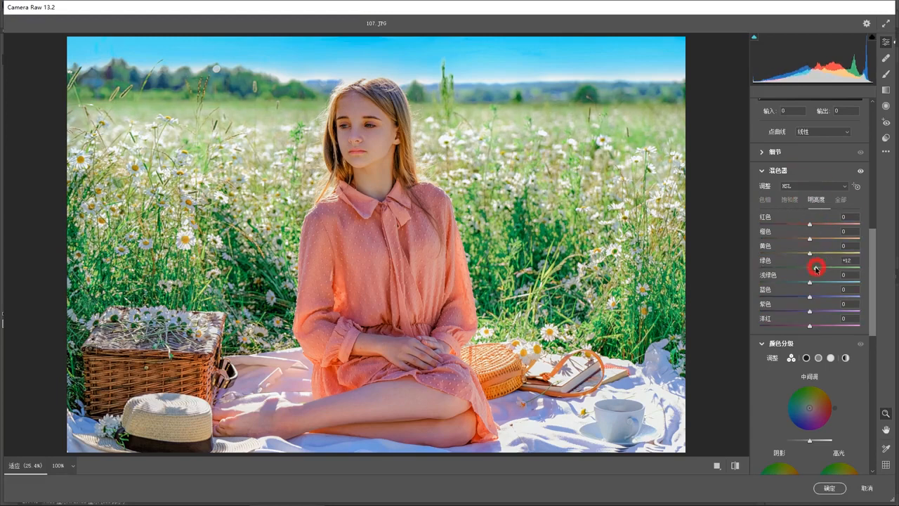
pyautogui.click(815, 239)
pyautogui.click(792, 200)
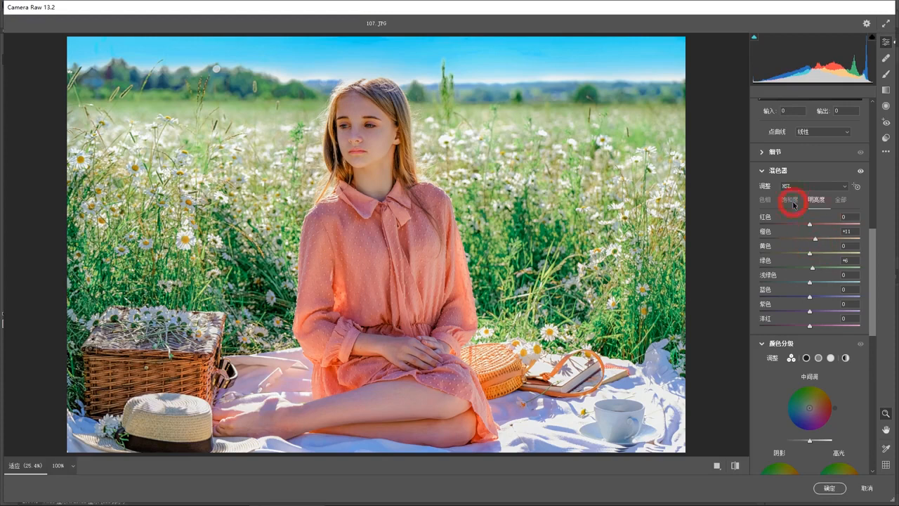
pyautogui.click(806, 239)
# Step: Shape the red channel curve with a slightly raised upper-midtone point and a shadow point at input 25, output 20
pyautogui.moveTo(875, 245); pyautogui.dragTo(875, 196)
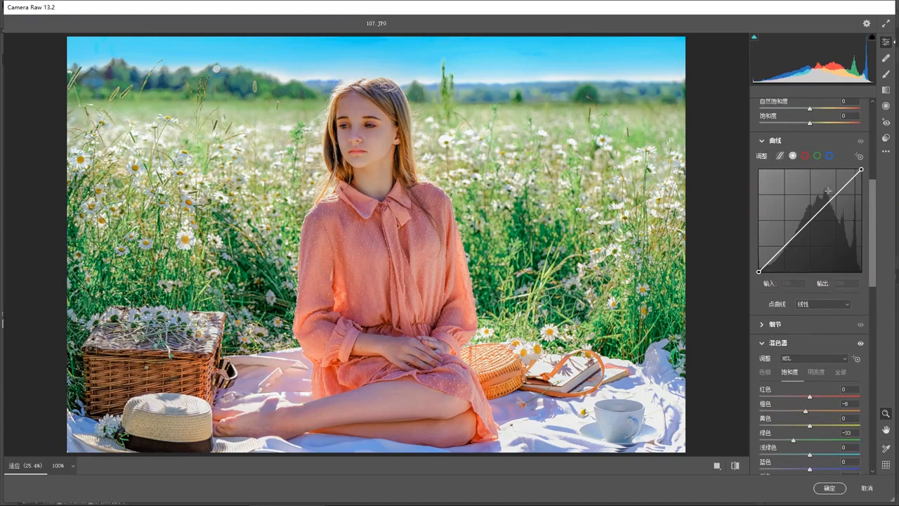
pyautogui.click(805, 155)
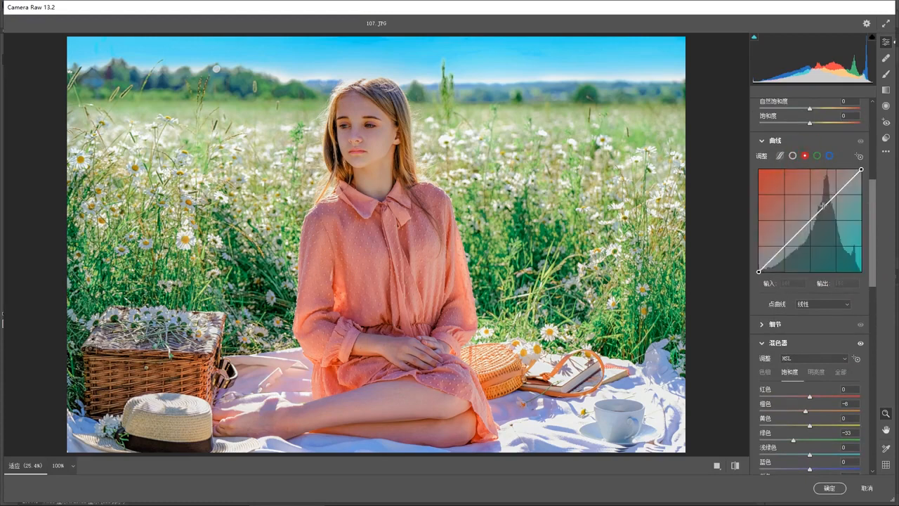
pyautogui.moveTo(829, 202); pyautogui.dragTo(830, 199)
pyautogui.moveTo(767, 263); pyautogui.dragTo(768, 264)
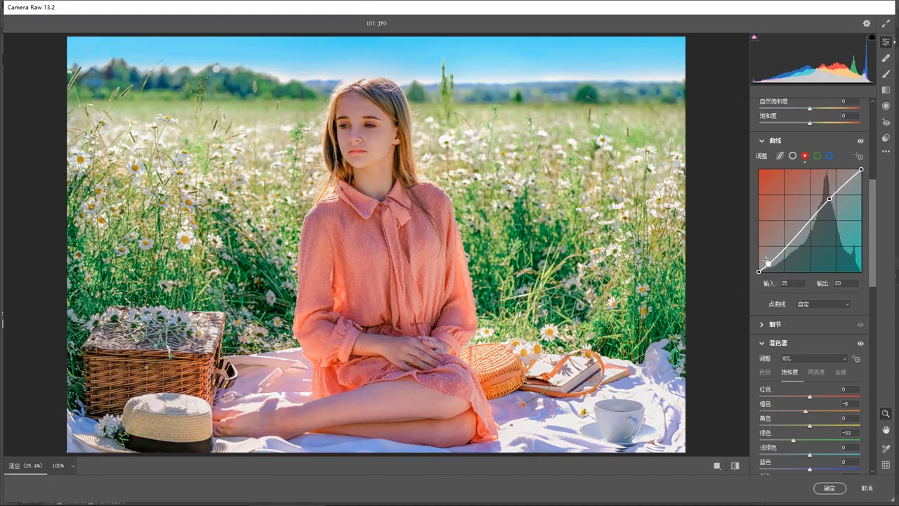
# Step: Raise the green channel curve with a midtone point at input 155, output 161, and remove the trial shadow point
pyautogui.click(819, 158)
pyautogui.moveTo(821, 209); pyautogui.dragTo(821, 207)
pyautogui.press('Up')
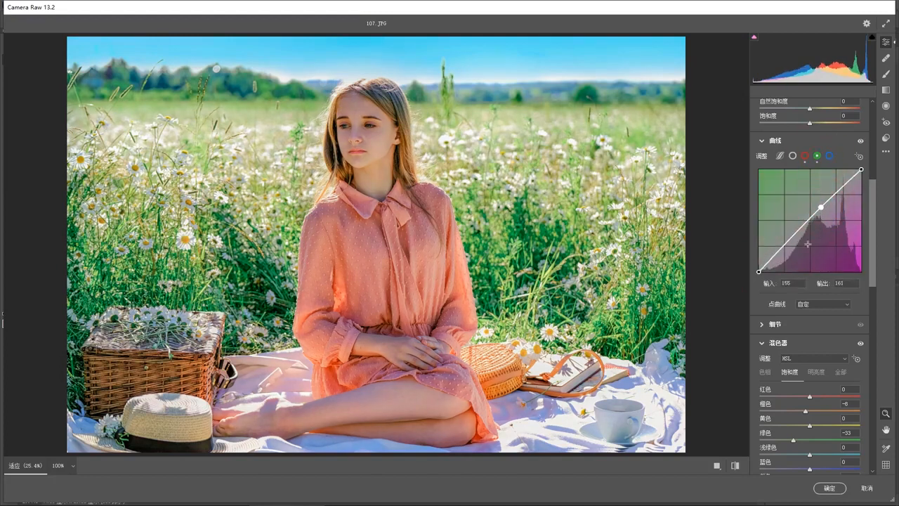
pyautogui.moveTo(771, 261); pyautogui.dragTo(771, 263)
pyautogui.press('Delete')
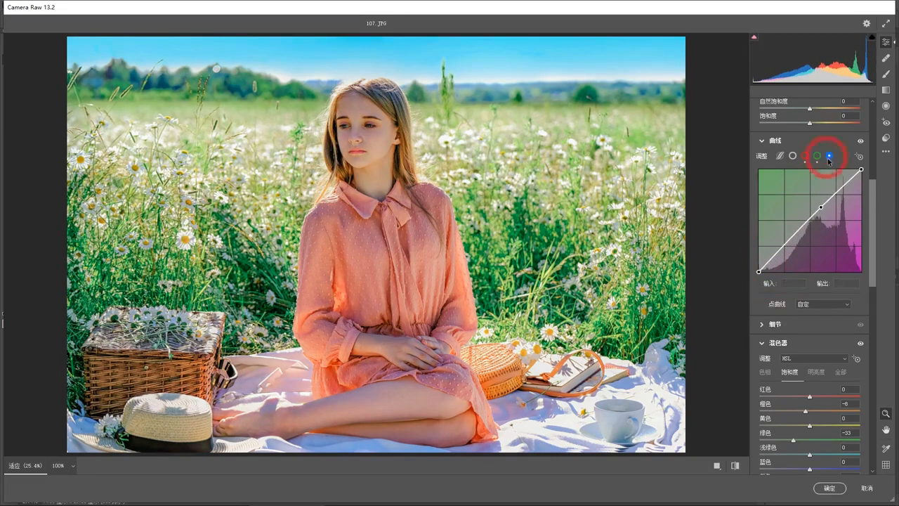
# Step: Shape the blue channel curve with points at 172 to 178 and 31 to 26, and apply the Camera Raw adjustments
pyautogui.click(828, 155)
pyautogui.click(828, 201)
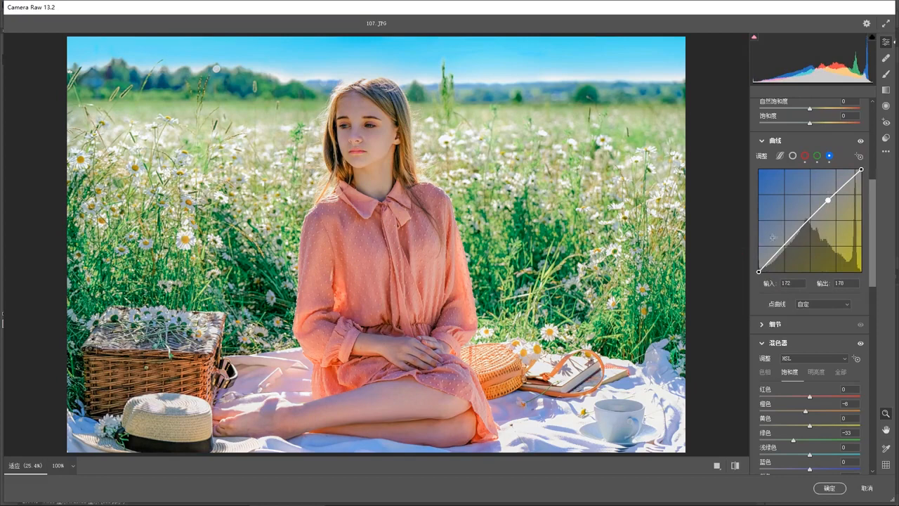
pyautogui.moveTo(775, 250); pyautogui.dragTo(771, 260)
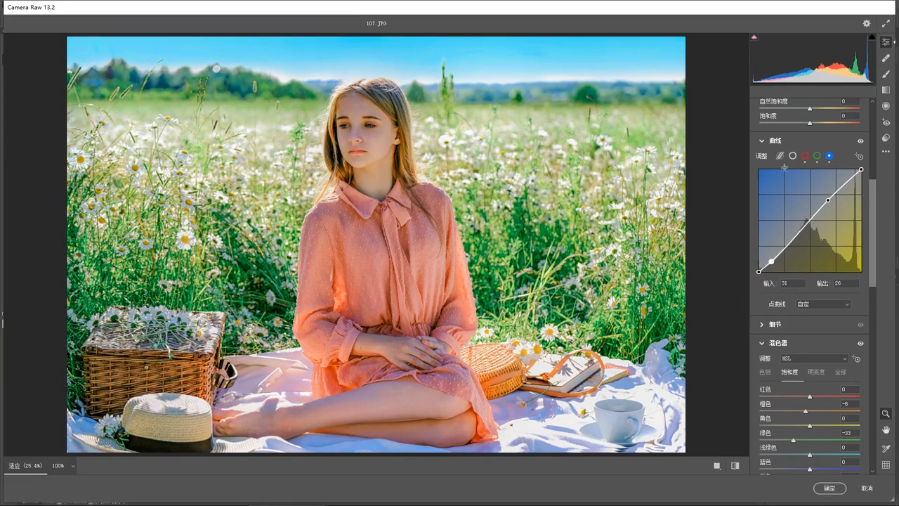
pyautogui.click(830, 490)
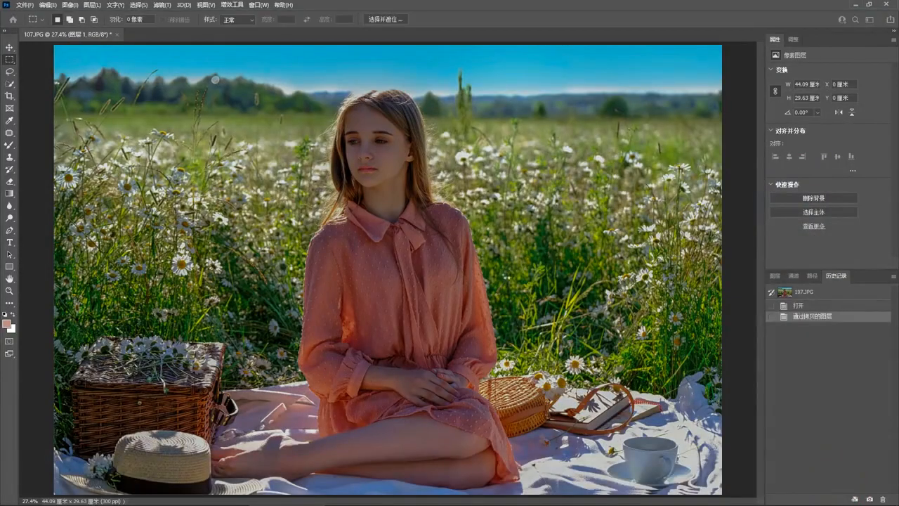
# Step: Add a Curves adjustment layer above the retouched copy of the photo
pyautogui.scroll(-2, 514, 286)
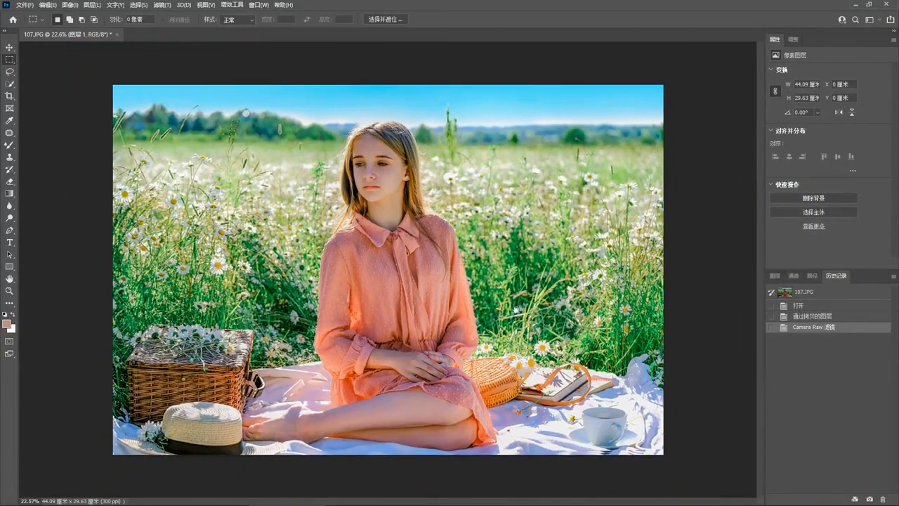
pyautogui.click(775, 276)
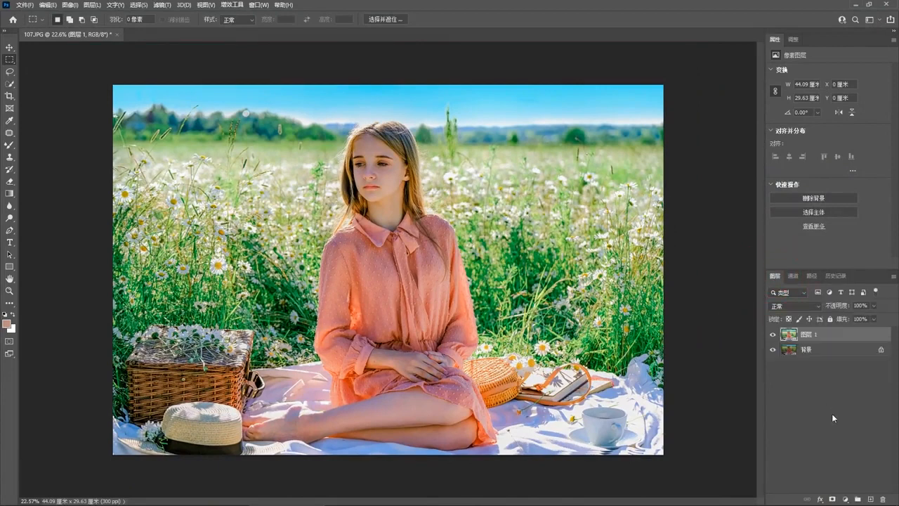
pyautogui.click(847, 497)
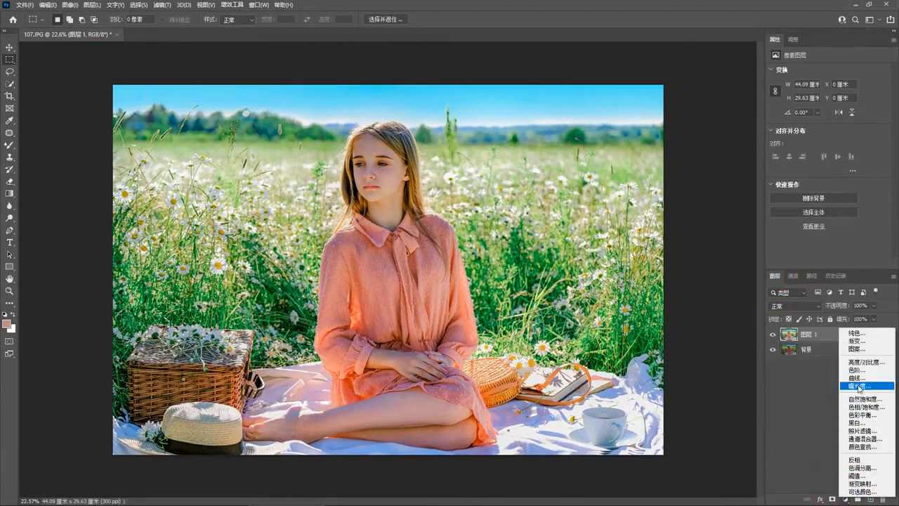
pyautogui.click(856, 377)
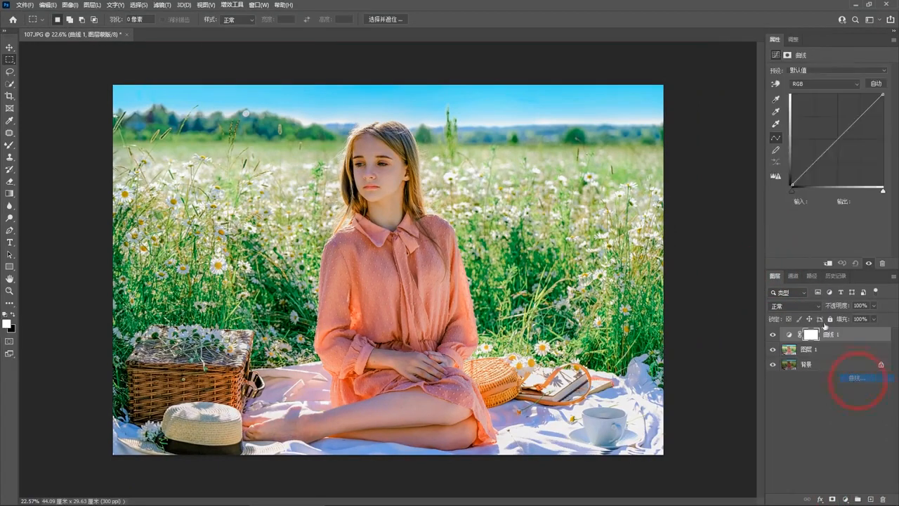
# Step: Shape the RGB curve with black output 25, white output 242, a shadow point near 53 to 49 and an upper point at 169 to 170
pyautogui.click(810, 166)
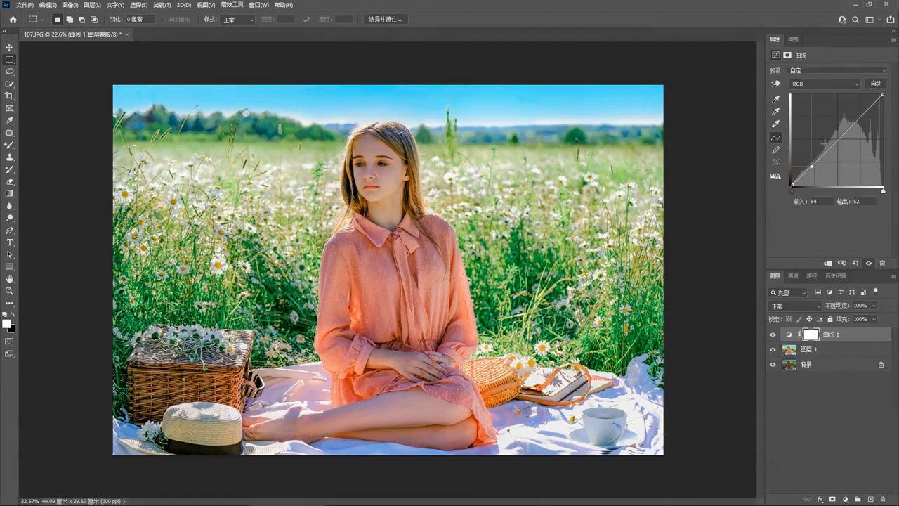
pyautogui.moveTo(810, 167); pyautogui.dragTo(813, 166)
pyautogui.moveTo(848, 133); pyautogui.dragTo(848, 127)
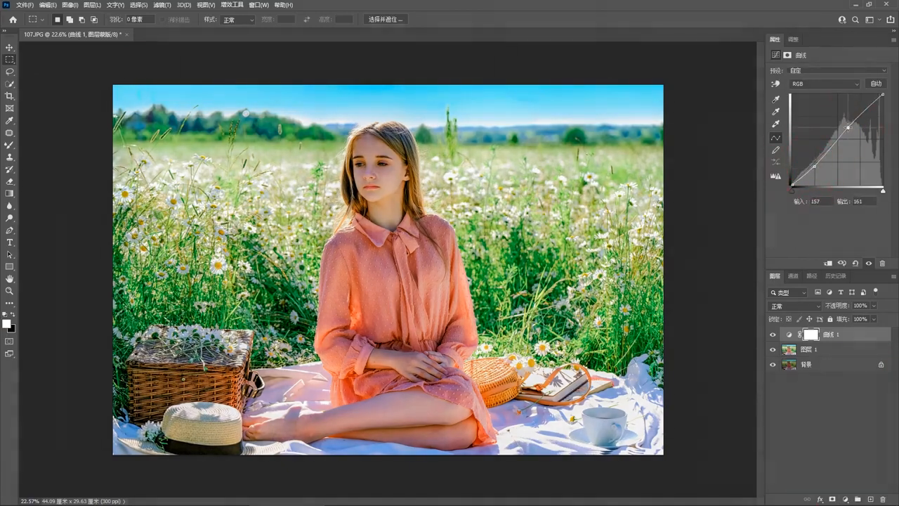
pyautogui.moveTo(791, 185); pyautogui.dragTo(792, 176)
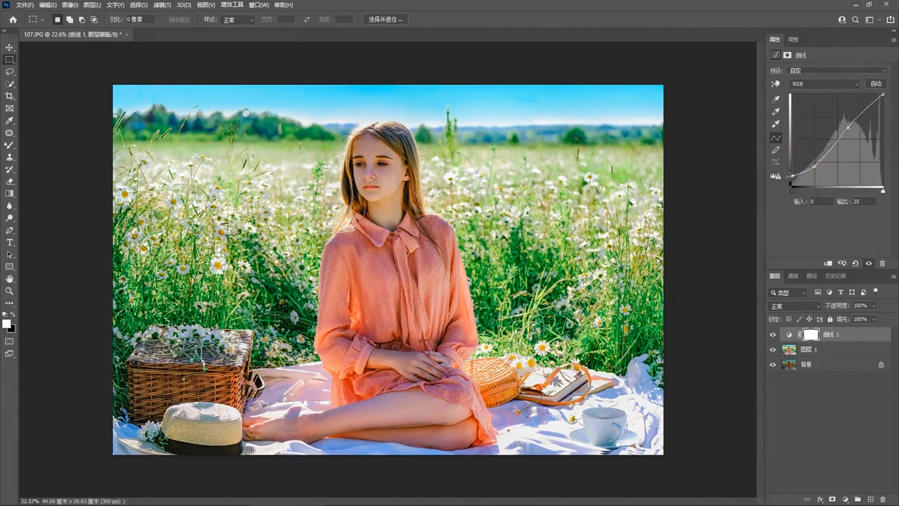
pyautogui.moveTo(883, 94); pyautogui.dragTo(887, 100)
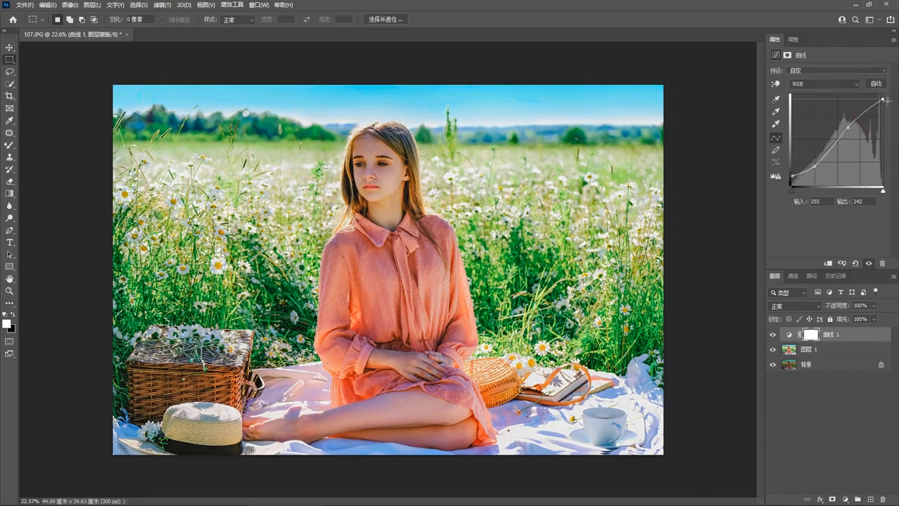
pyautogui.click(811, 167)
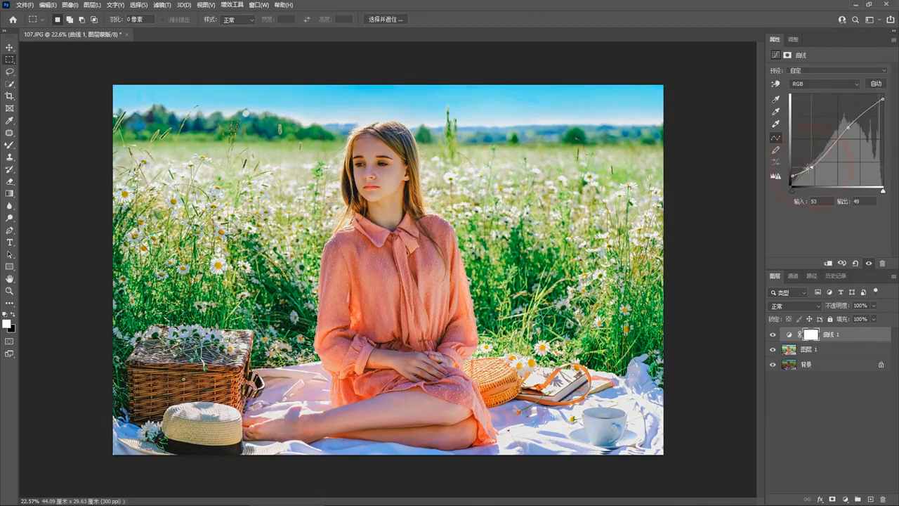
pyautogui.click(850, 124)
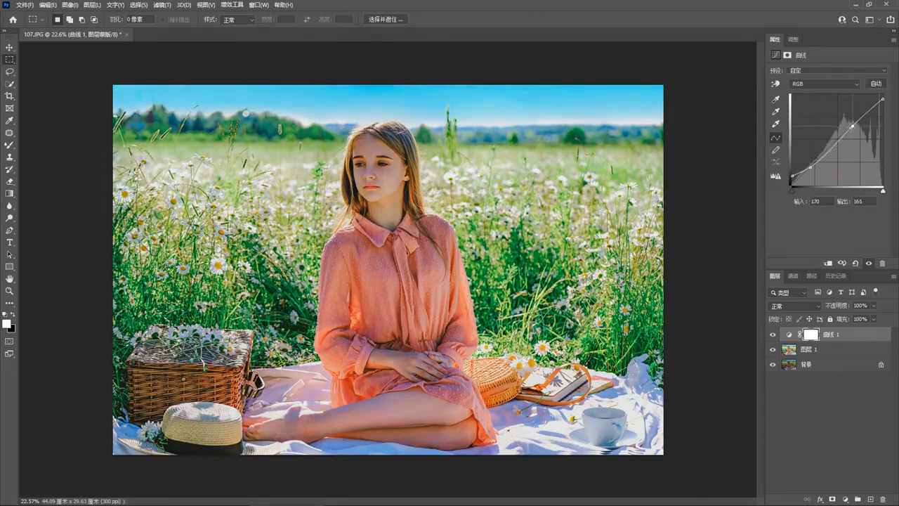
# Step: Give the red channel curve an S shape with points at input 156, output 172 and input 68, output 59
pyautogui.click(815, 84)
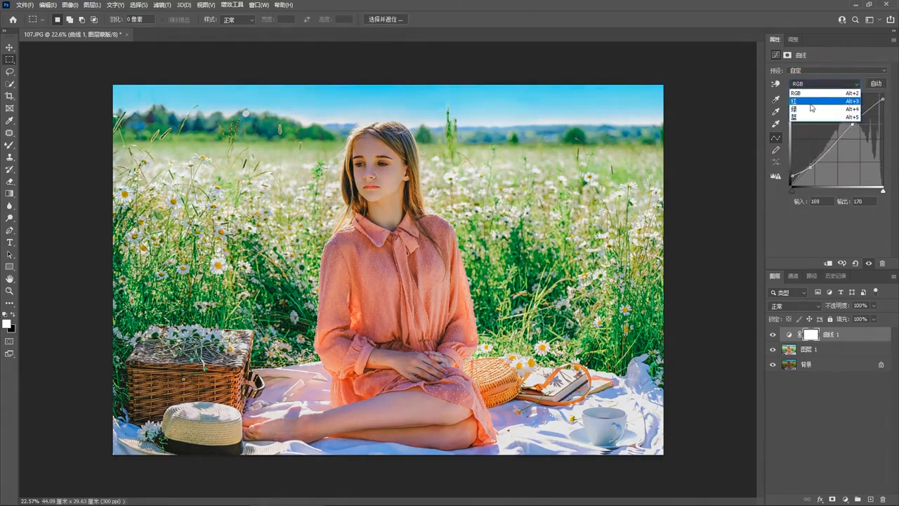
pyautogui.click(810, 99)
pyautogui.moveTo(846, 126); pyautogui.dragTo(847, 124)
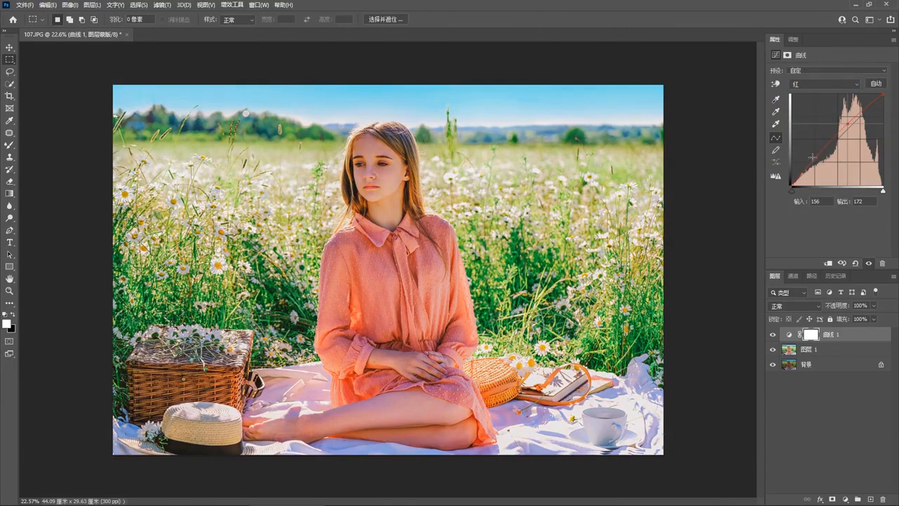
pyautogui.moveTo(807, 164); pyautogui.dragTo(816, 166)
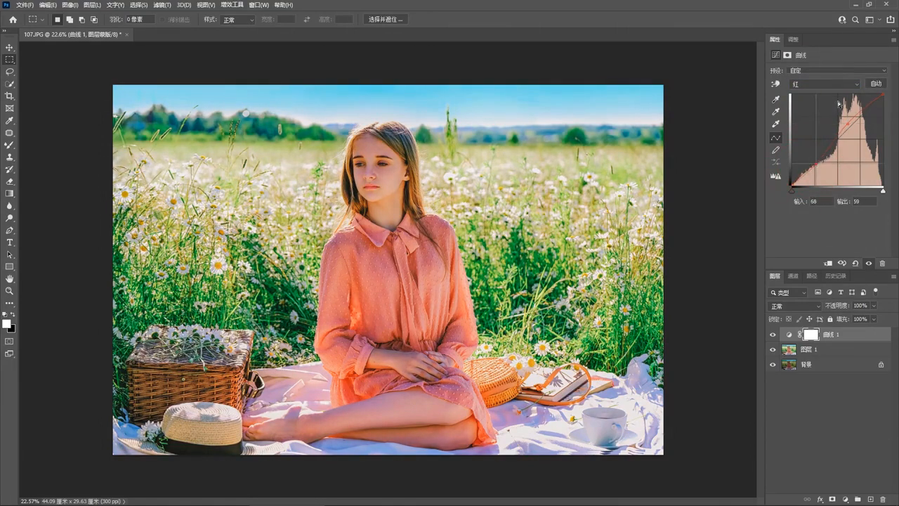
# Step: Shape the green channel curve with a raised point at input 153, output 160 and a shadow point at 49 to 49
pyautogui.click(810, 83)
pyautogui.click(811, 107)
pyautogui.moveTo(846, 130); pyautogui.dragTo(847, 128)
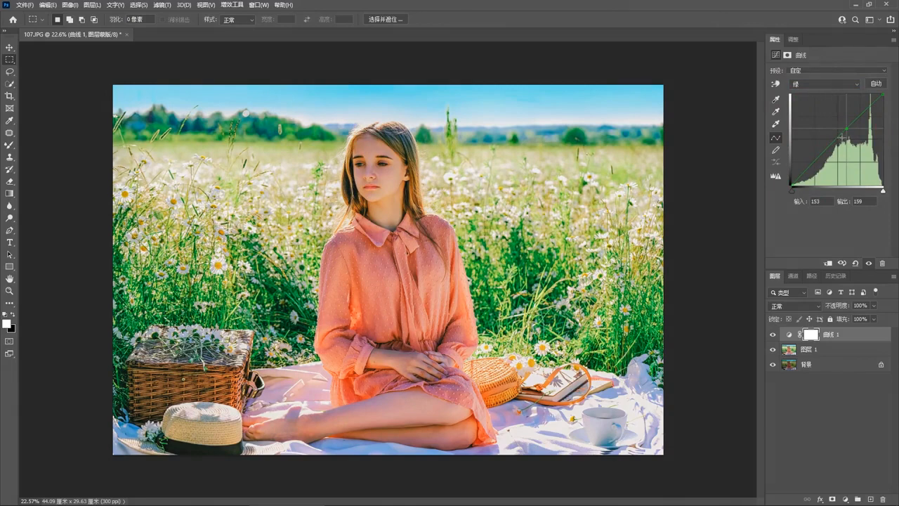
pyautogui.moveTo(842, 129); pyautogui.dragTo(841, 127)
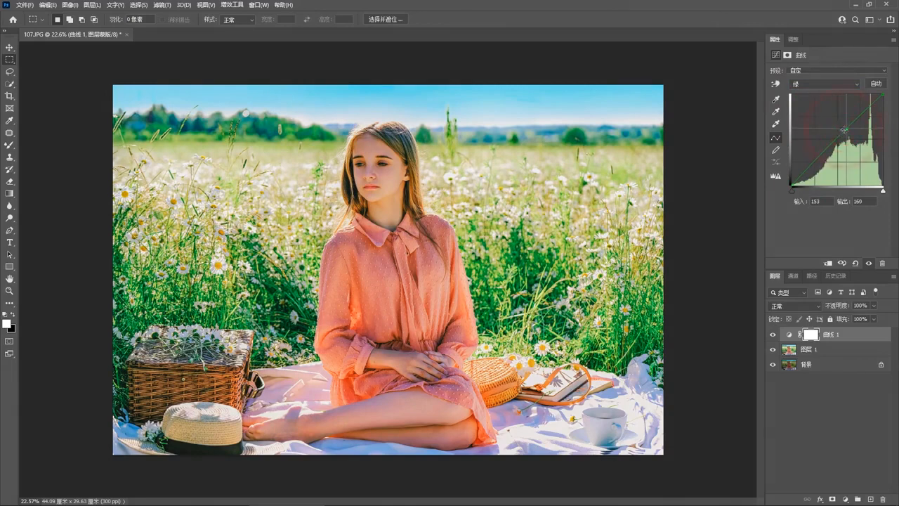
pyautogui.click(809, 167)
# Step: Raise the upper part of the blue channel curve and add a shadow point at input 38, output 36
pyautogui.click(806, 84)
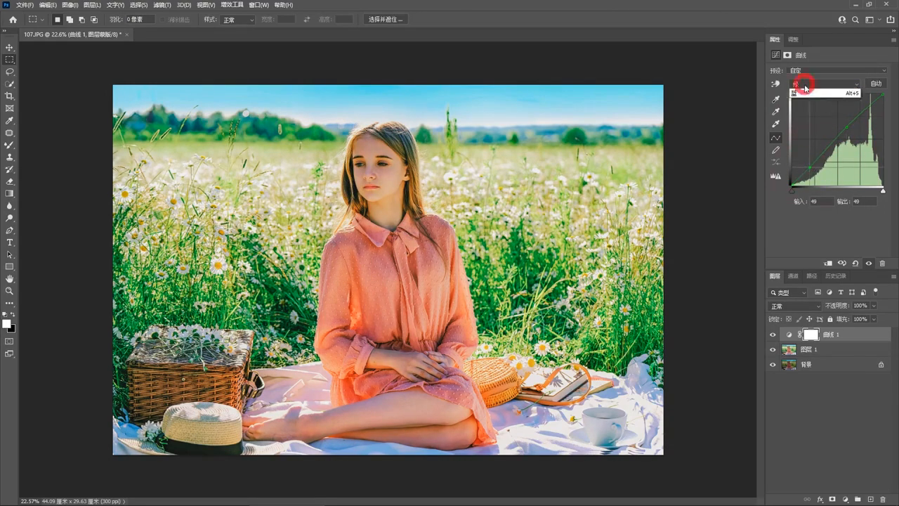
pyautogui.click(806, 118)
pyautogui.moveTo(850, 130); pyautogui.dragTo(850, 123)
pyautogui.click(804, 174)
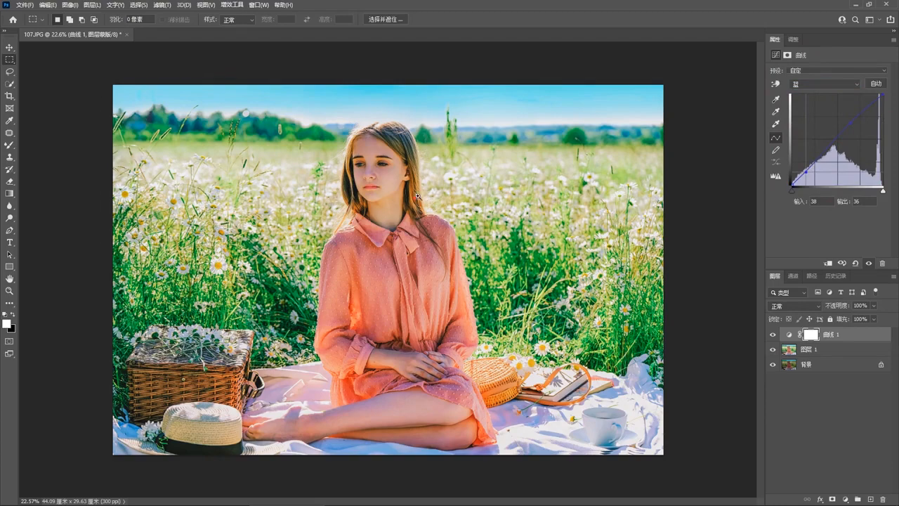
pyautogui.scroll(2, 420, 199)
pyautogui.scroll(-1, 429, 214)
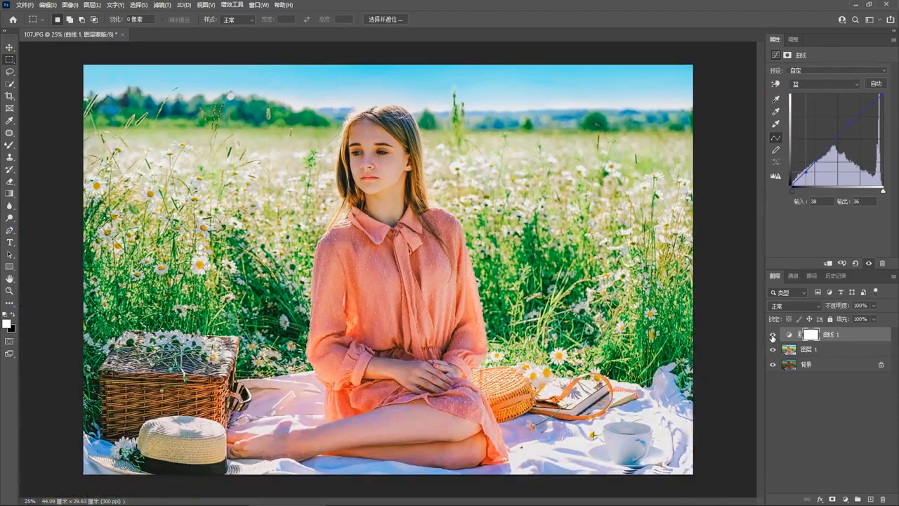
# Step: Add a Hue/Saturation adjustment layer, target the reds with a tone sampled from the woman's head, and set saturation to -12
pyautogui.click(848, 498)
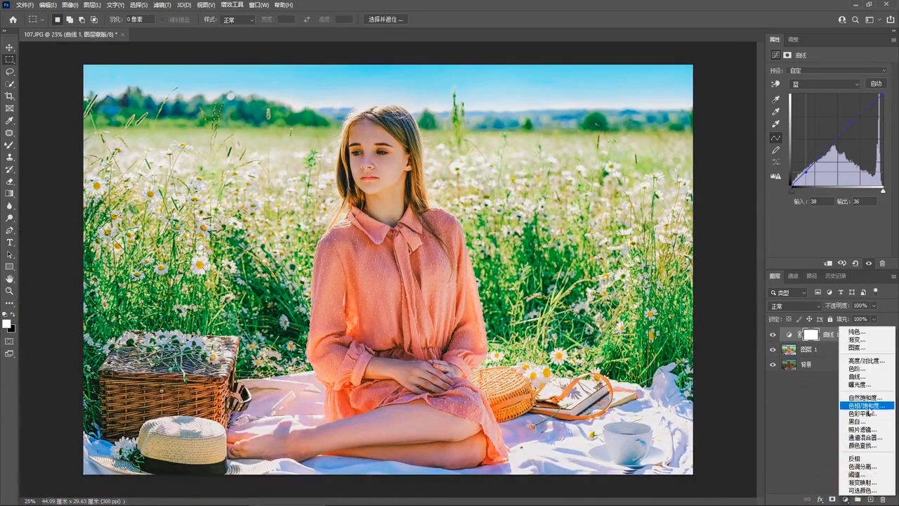
pyautogui.click(863, 407)
pyautogui.click(787, 84)
pyautogui.click(807, 97)
pyautogui.click(775, 161)
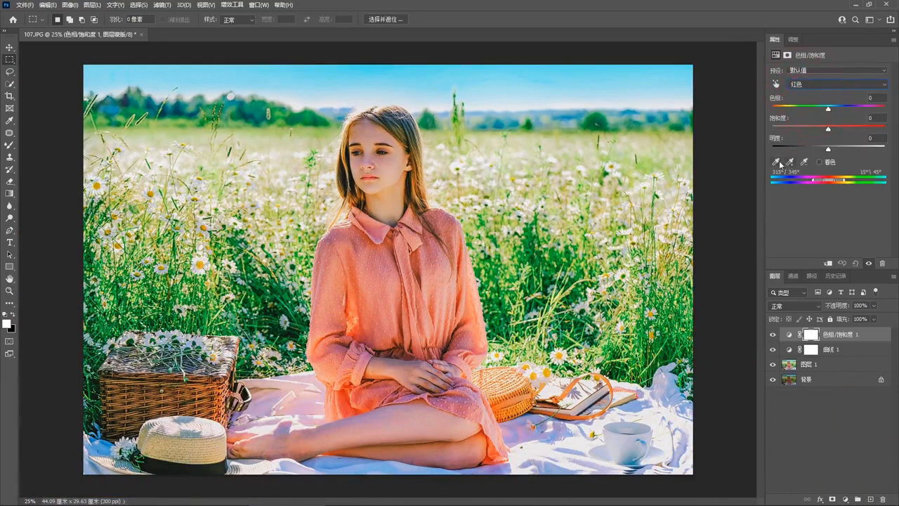
pyautogui.click(361, 124)
pyautogui.moveTo(828, 128); pyautogui.dragTo(820, 130)
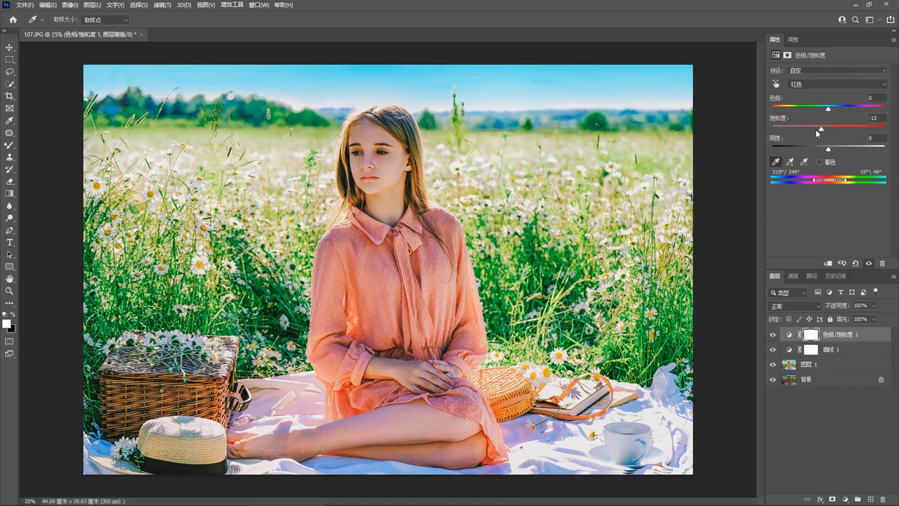
# Step: Select the retouched photo layer and sample a pinkish skin tone from the woman's face as the foreground colour
pyautogui.click(814, 364)
pyautogui.press('m')
pyautogui.press('i')
pyautogui.scroll(1, 352, 165)
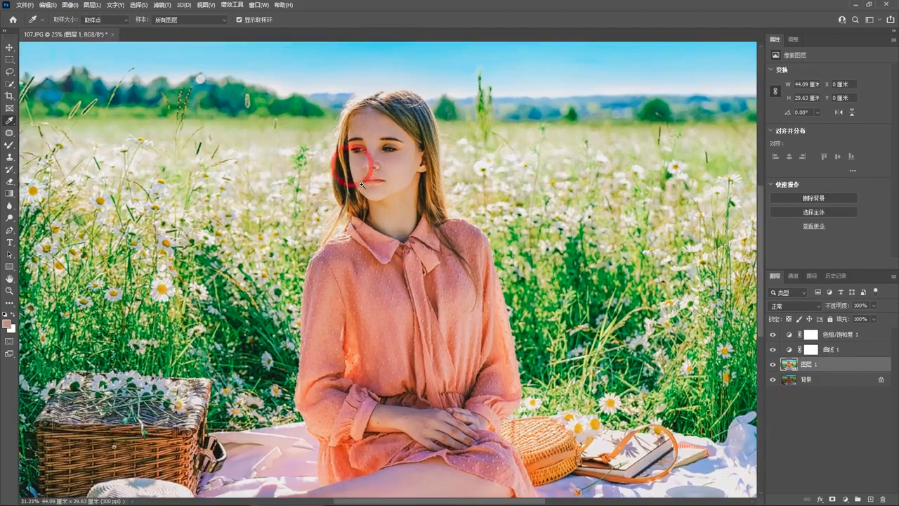
pyautogui.click(379, 126)
pyautogui.moveTo(401, 169); pyautogui.dragTo(395, 159)
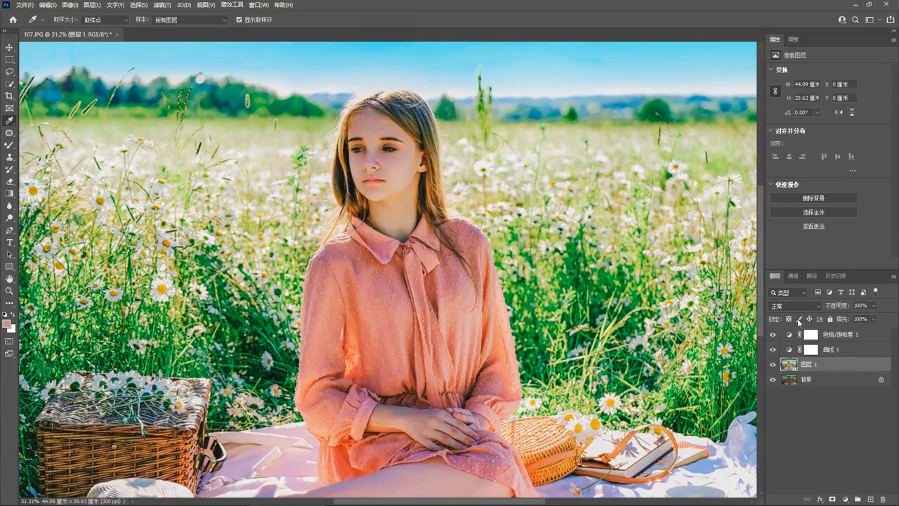
# Step: Load the photo's bright areas as a selection from the channels and invert it to cover the darker areas
pyautogui.click(801, 277)
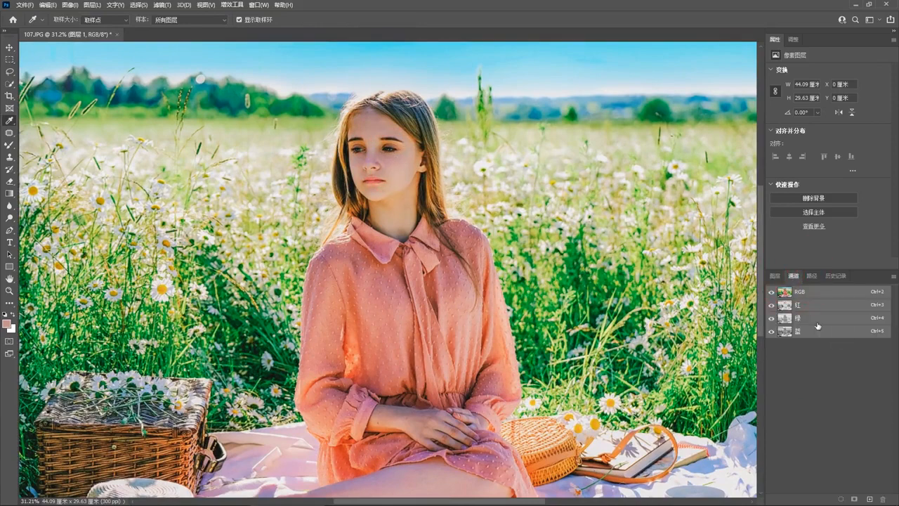
pyautogui.keyDown('ctrl'); pyautogui.click(808, 299); pyautogui.keyUp('ctrl')
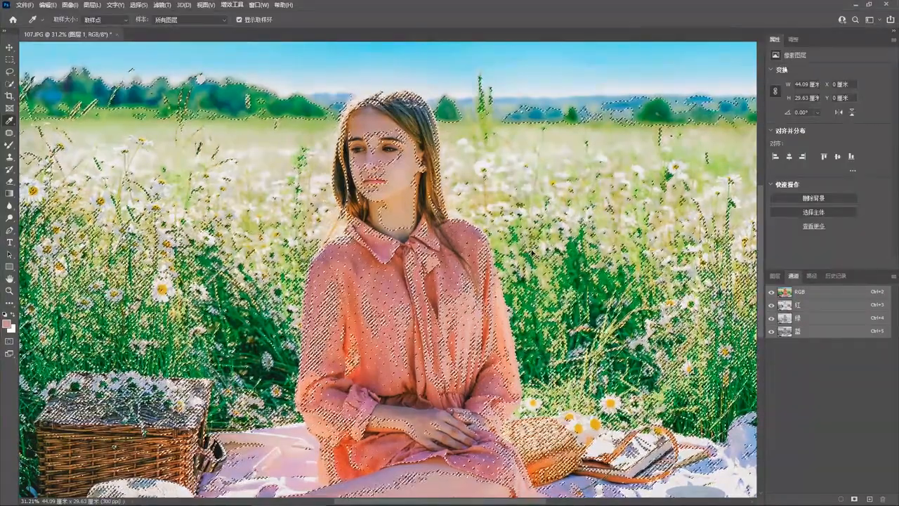
pyautogui.click(778, 275)
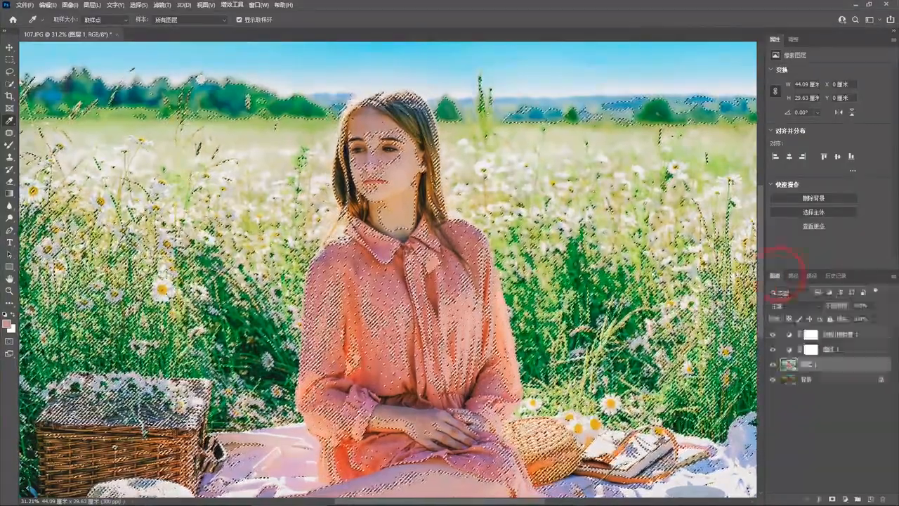
pyautogui.hotkey('ctrl', '-')
# Step: Add a Solid Color fill layer in the sampled skin tone, place it above all other layers and set its blend mode to Soft Light
pyautogui.click(846, 500)
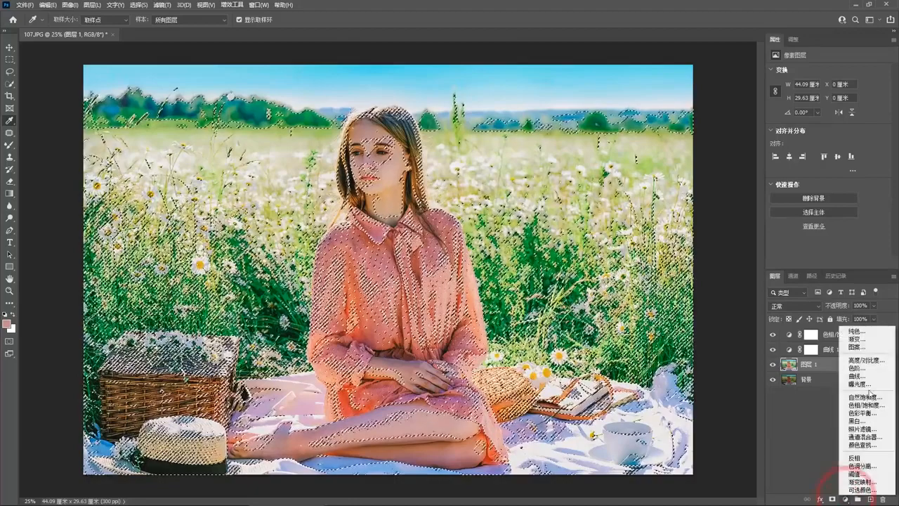
pyautogui.click(862, 332)
pyautogui.click(742, 120)
pyautogui.moveTo(840, 365); pyautogui.dragTo(838, 333)
pyautogui.click(801, 306)
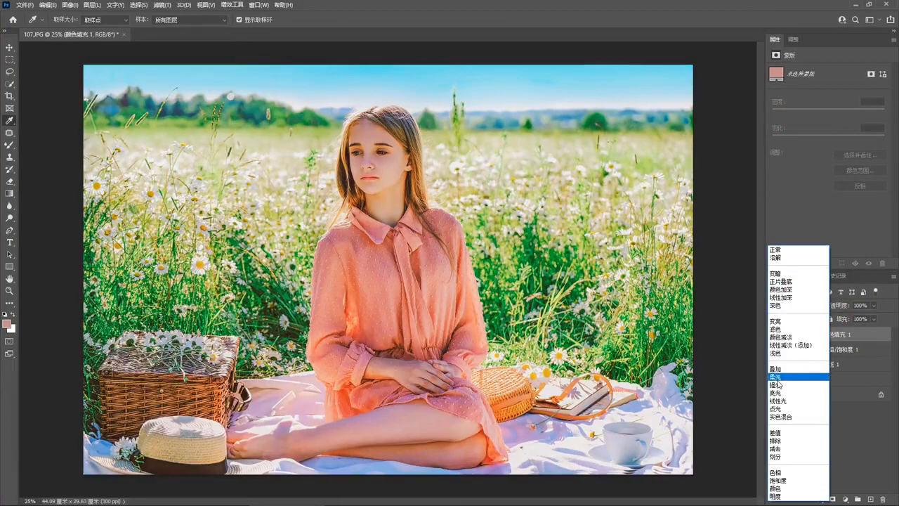
pyautogui.click(777, 380)
pyautogui.scroll(-1, 648, 351)
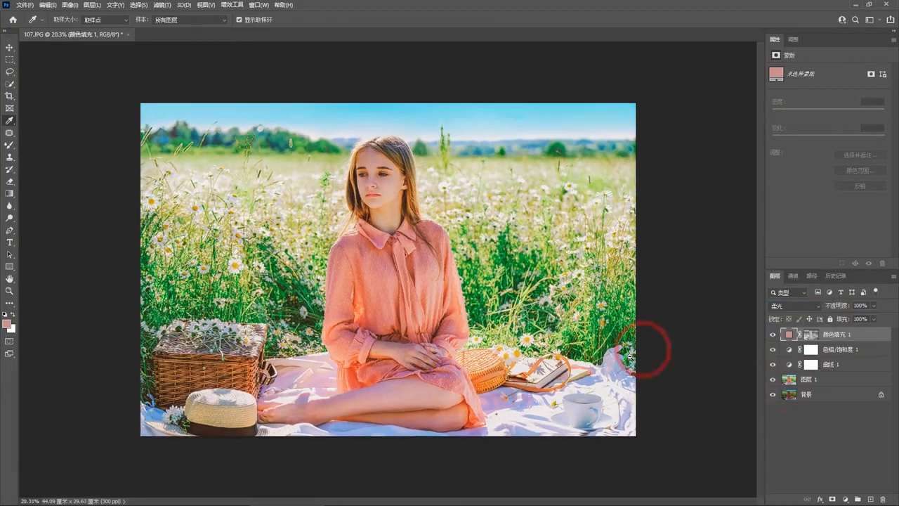
# Step: Lower the colour fill layer's opacity to 72% and change its fill colour to a light tan
pyautogui.click(874, 306)
pyautogui.moveTo(854, 318); pyautogui.dragTo(861, 318)
pyautogui.scroll(1, 732, 297)
pyautogui.doubleClick(793, 335)
pyautogui.moveTo(643, 239); pyautogui.dragTo(641, 236)
pyautogui.click(734, 116)
pyautogui.scroll(-2, 611, 207)
pyautogui.scroll(1, 518, 265)
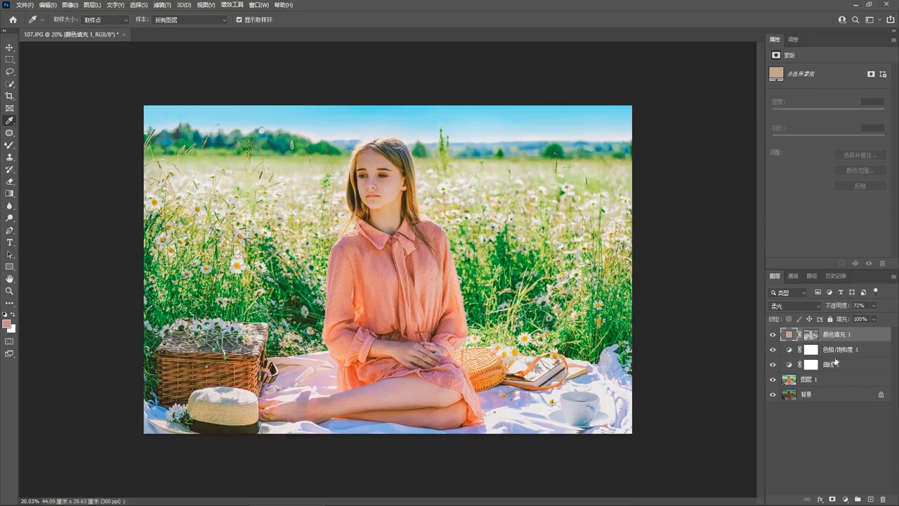
# Step: Merge all visible layers and duplicate the merged photo onto a new layer
pyautogui.hotkey('ctrl', 'shift', 'e')
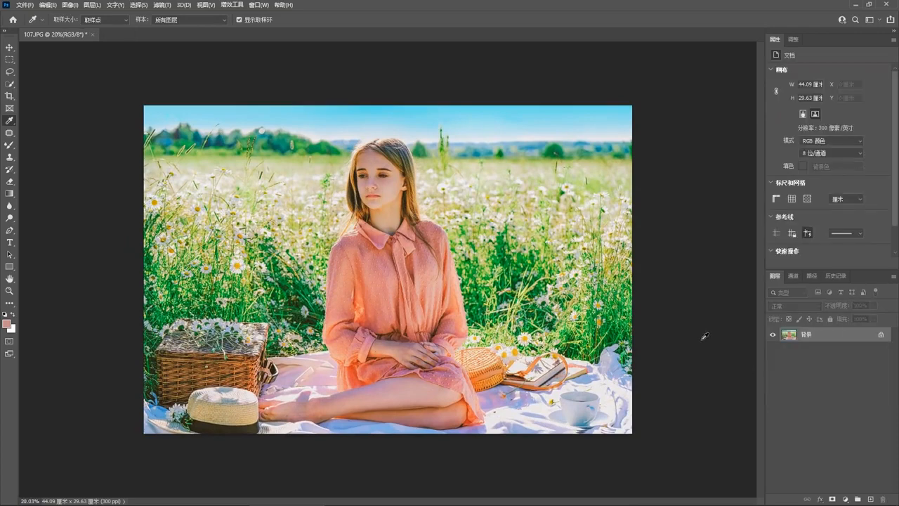
pyautogui.hotkey('ctrl', 'j')
# Step: Apply the Camera Raw filter to the copy with Texture +9, Clarity -20 and a slightly raised Dehaze
pyautogui.click(161, 5)
pyautogui.click(195, 81)
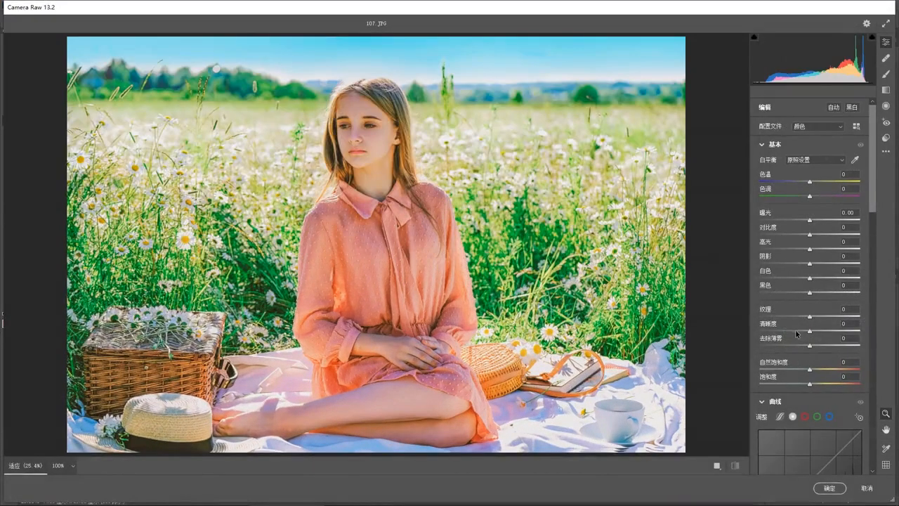
pyautogui.click(798, 331)
pyautogui.click(813, 317)
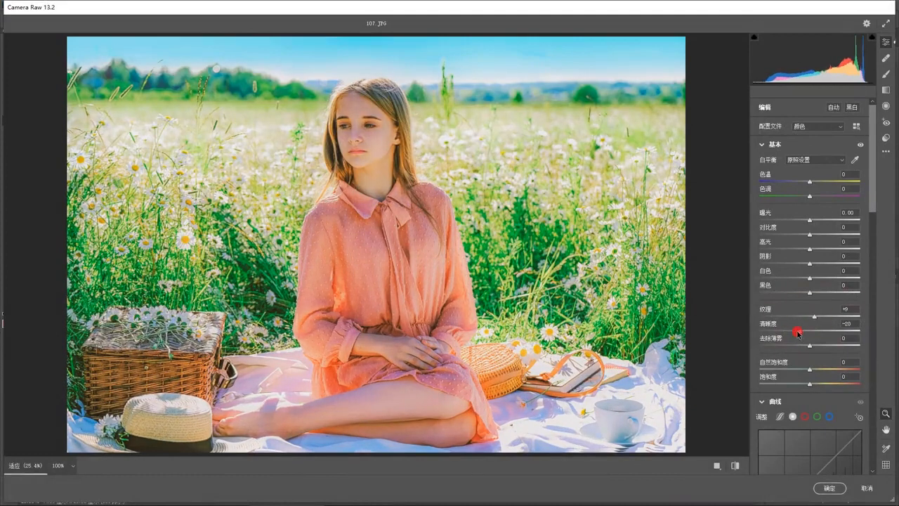
pyautogui.moveTo(811, 345); pyautogui.dragTo(820, 345)
pyautogui.click(841, 486)
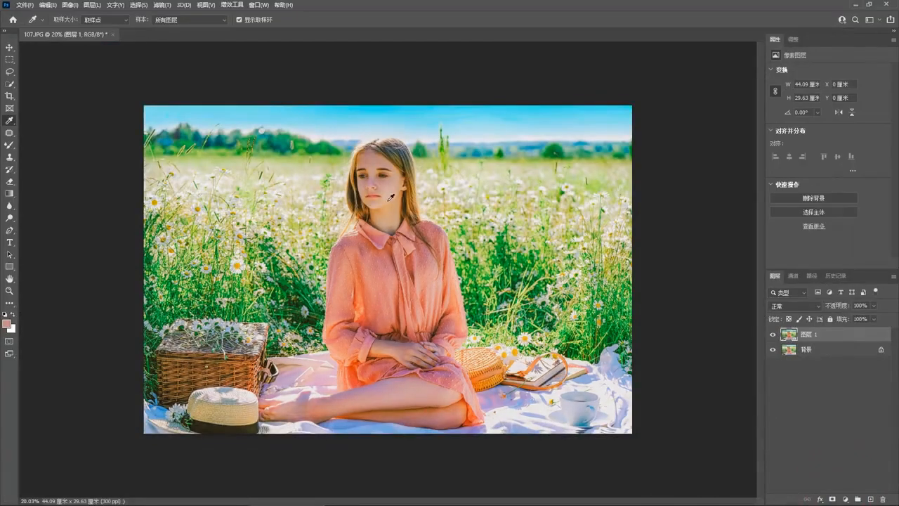
# Step: Duplicate the filtered layer and set the copy's blend mode to Soft Light
pyautogui.scroll(3, 388, 199)
pyautogui.scroll(1, 387, 195)
pyautogui.scroll(-1, 402, 200)
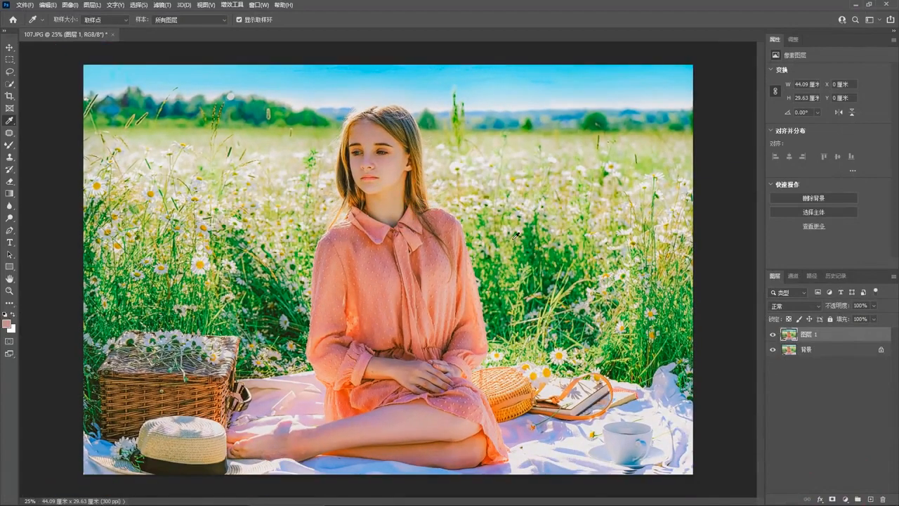
pyautogui.hotkey('ctrl', 'j')
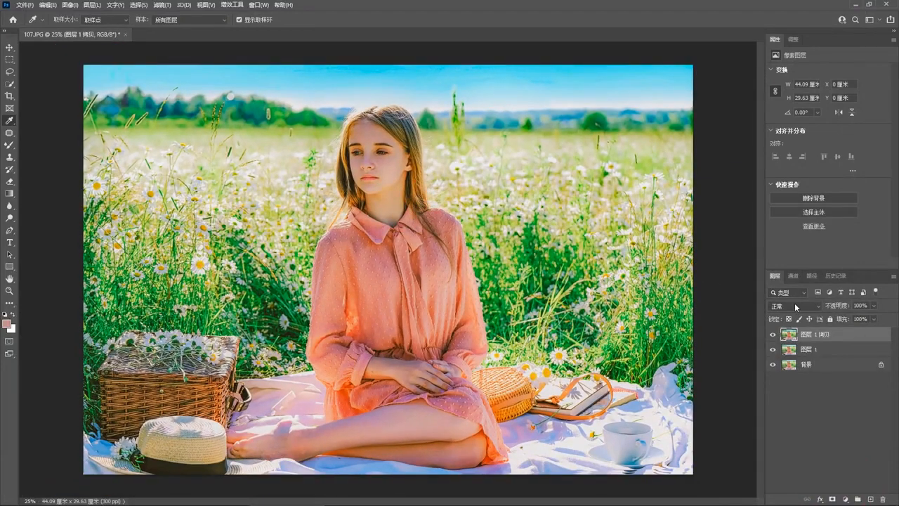
pyautogui.click(796, 307)
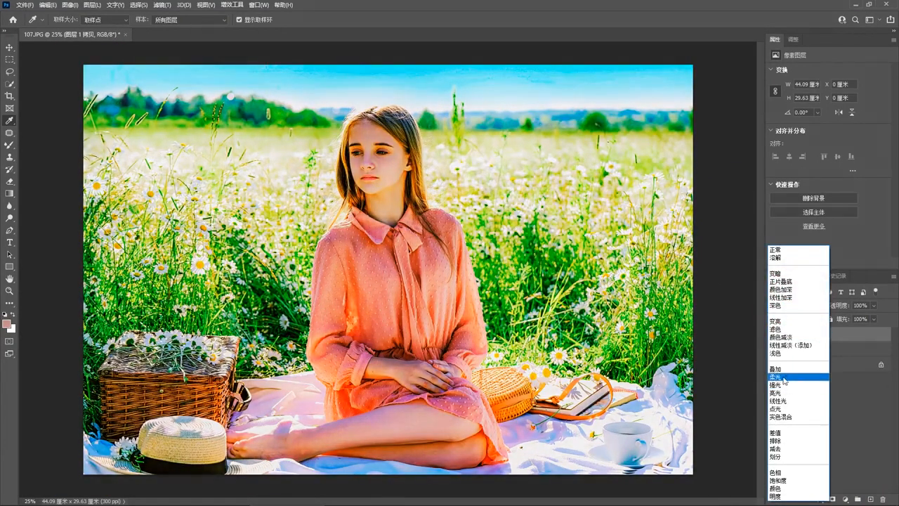
pyautogui.click(784, 377)
# Step: Apply a Gaussian Blur with a radius of 11.1 pixels to the Soft Light copy
pyautogui.click(162, 5)
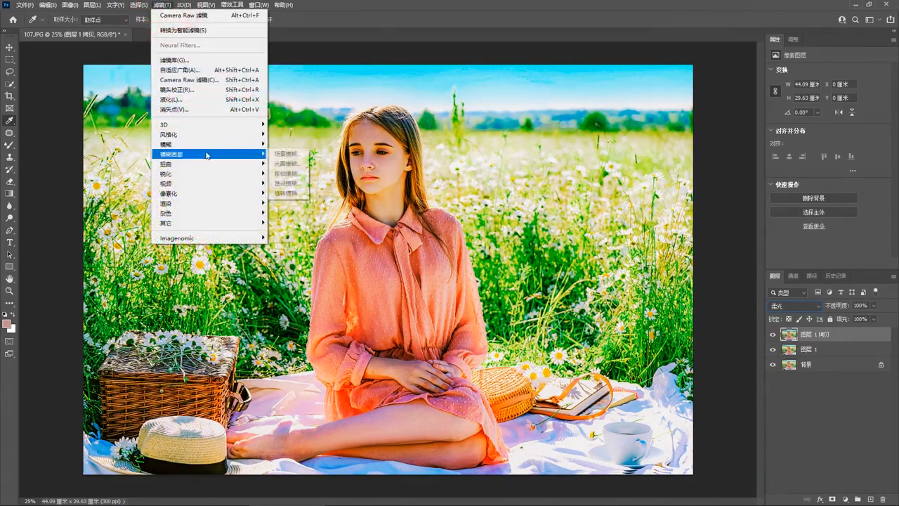
pyautogui.moveTo(210, 144)
pyautogui.click(295, 174)
pyautogui.moveTo(554, 247); pyautogui.dragTo(550, 247)
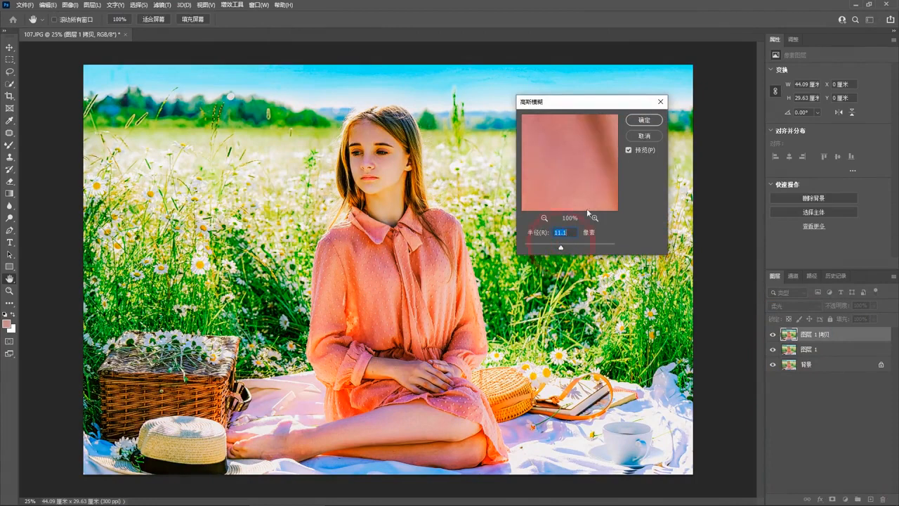
pyautogui.click(639, 120)
# Step: Reduce the blurred copy's opacity to 37% and merge all visible layers
pyautogui.click(870, 306)
pyautogui.click(847, 318)
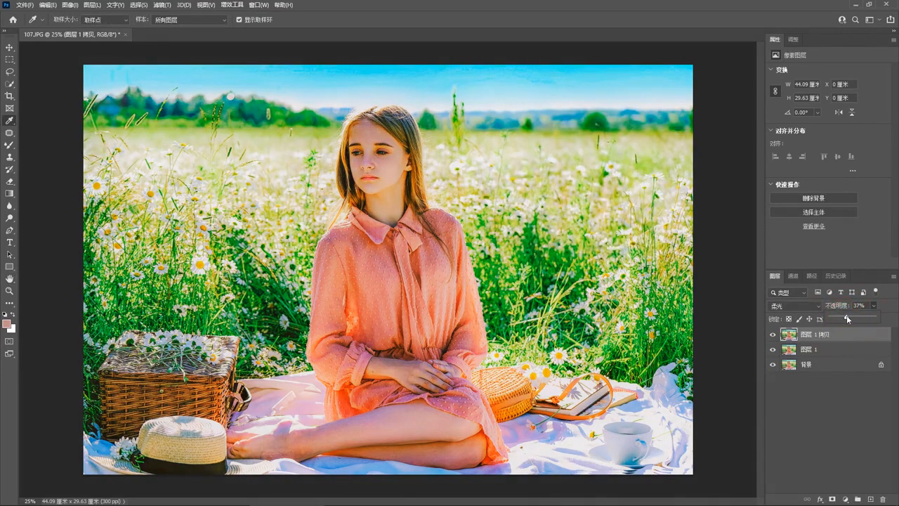
pyautogui.click(557, 300)
pyautogui.hotkey('ctrl', 'shift', 'e')
# Step: Compare an early history state of the photo with the merged result, ending on the merged result fitted to the window
pyautogui.click(834, 275)
pyautogui.scroll(3, 865, 326)
pyautogui.click(819, 298)
pyautogui.hotkey('ctrl', 'z')
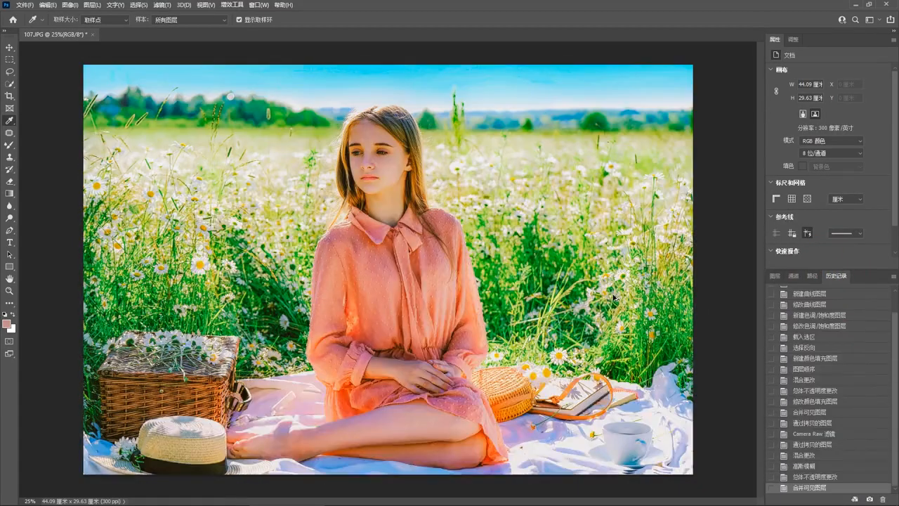
pyautogui.hotkey('ctrl', '0')
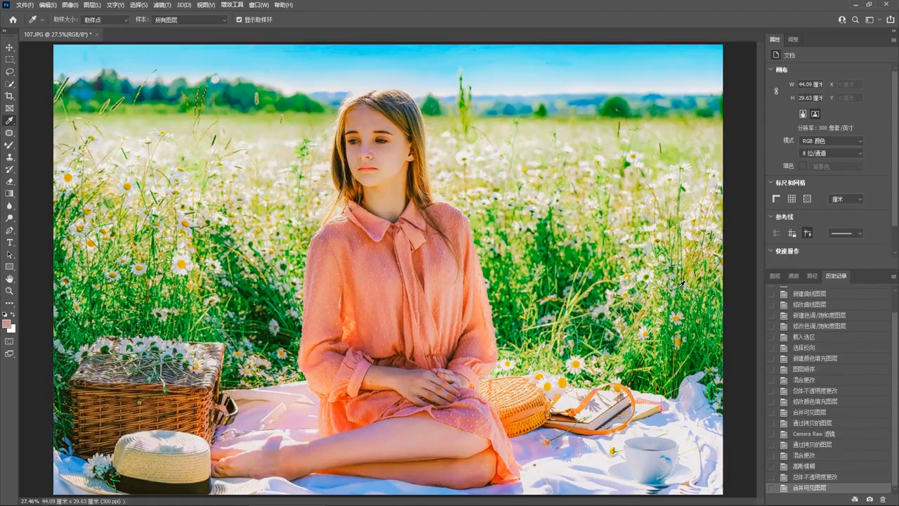